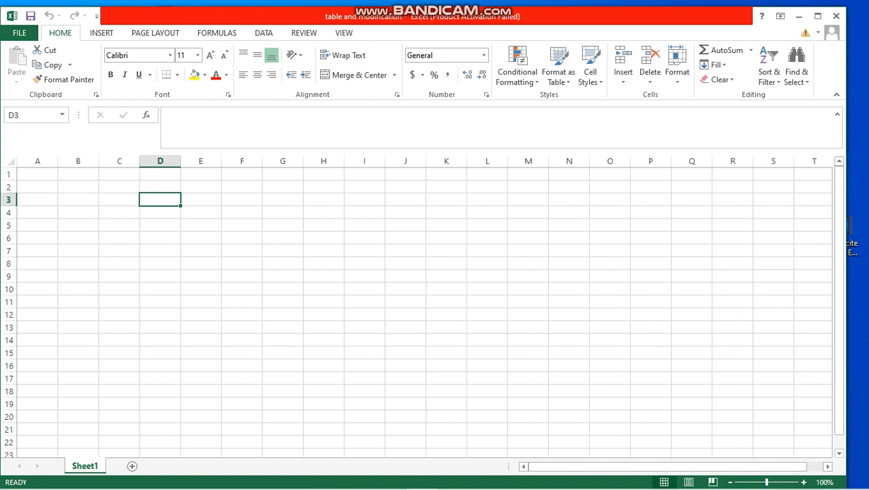
Enter 1 and 2 in A1:A2 and fill the number series down to A11
{"action": "left_click", "coordinate": [38, 175]}
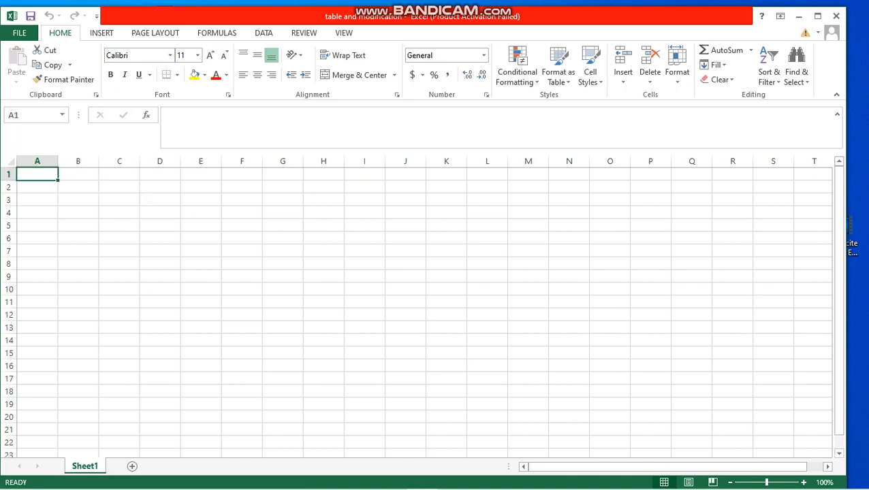
{"action": "type", "text": "1"}
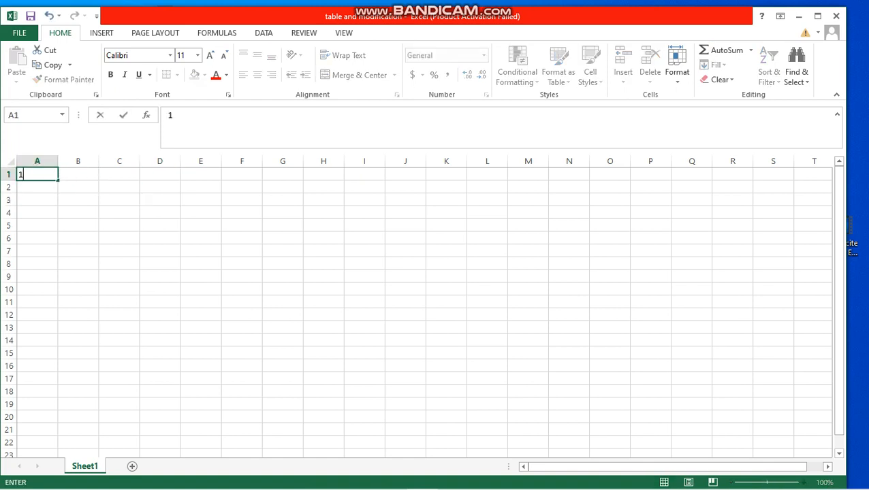
{"action": "key", "text": "Return"}
{"action": "type", "text": "2"}
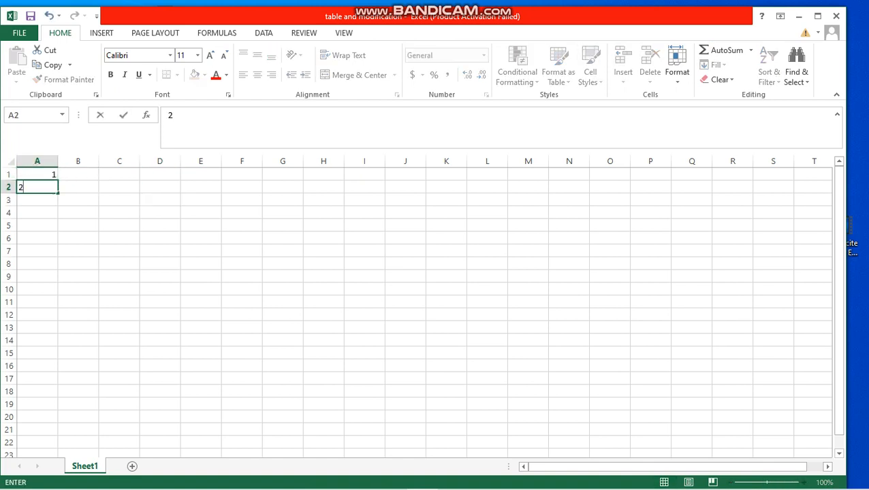
{"action": "left_click", "coordinate": [78, 175]}
{"action": "left_click_drag", "start_coordinate": [47, 174], "coordinate": [48, 188]}
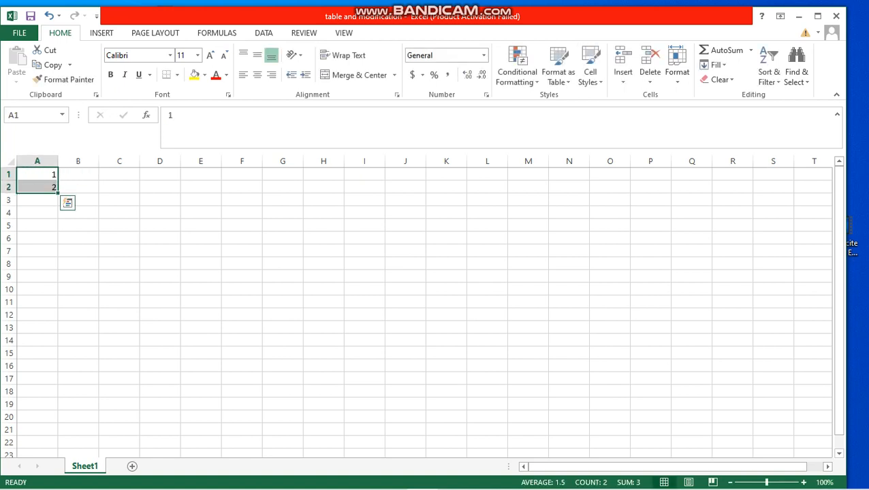
{"action": "left_click_drag", "start_coordinate": [58, 194], "coordinate": [58, 308]}
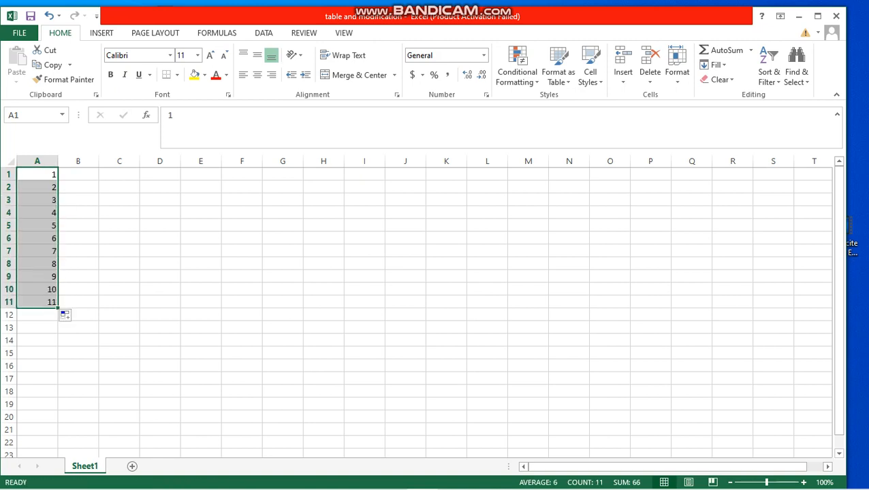
Enter 4 and 5 in B1:B2 and fill the number series down to B11
{"action": "left_click", "coordinate": [78, 174]}
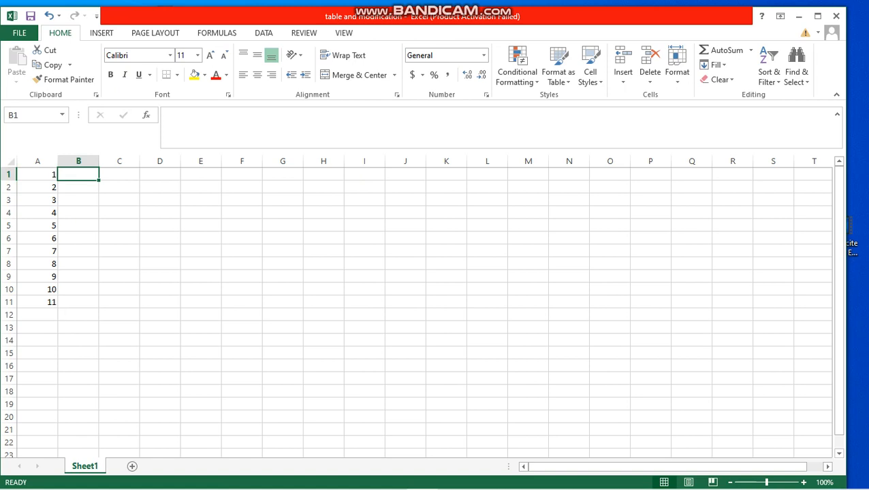
{"action": "type", "text": "4"}
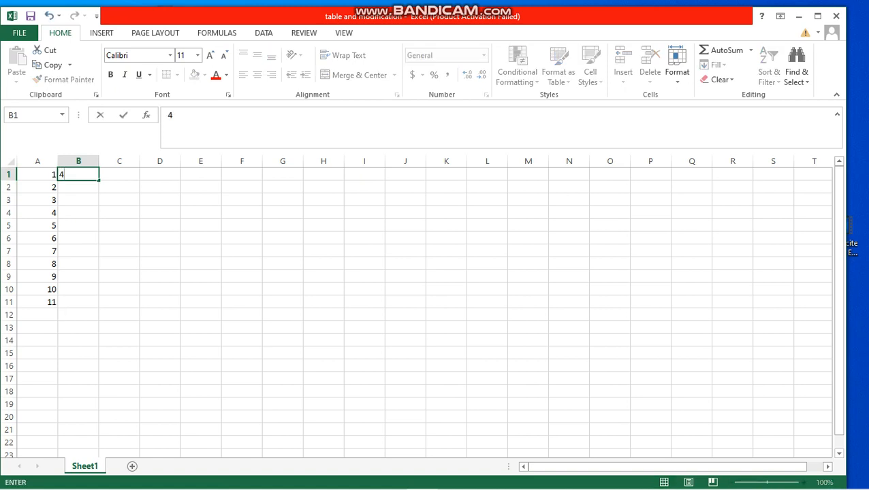
{"action": "key", "text": "Return"}
{"action": "type", "text": "5"}
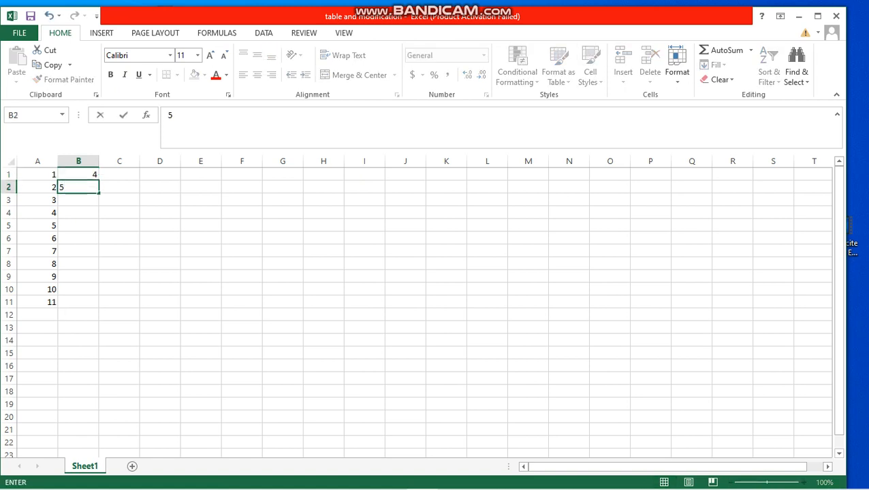
{"action": "left_click", "coordinate": [119, 175]}
{"action": "left_click_drag", "start_coordinate": [78, 174], "coordinate": [78, 201]}
{"action": "left_click", "coordinate": [78, 188]}
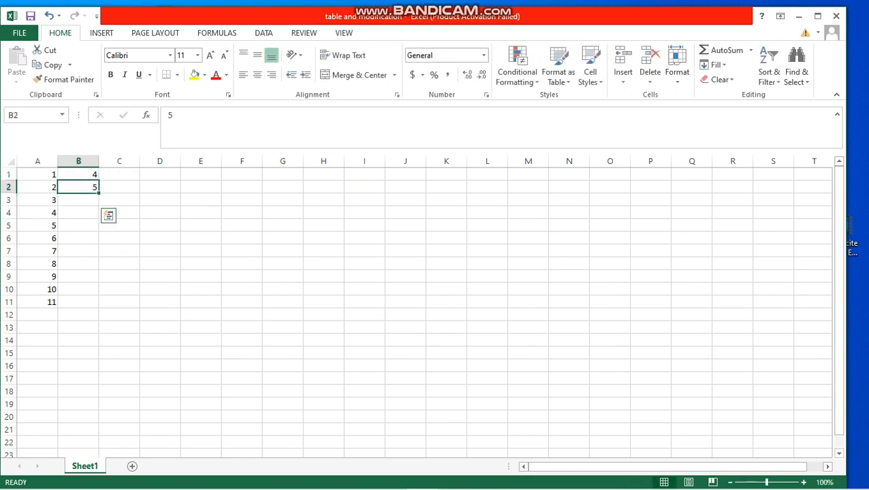
{"action": "left_click", "coordinate": [78, 174]}
{"action": "left_click_drag", "start_coordinate": [78, 175], "coordinate": [99, 305]}
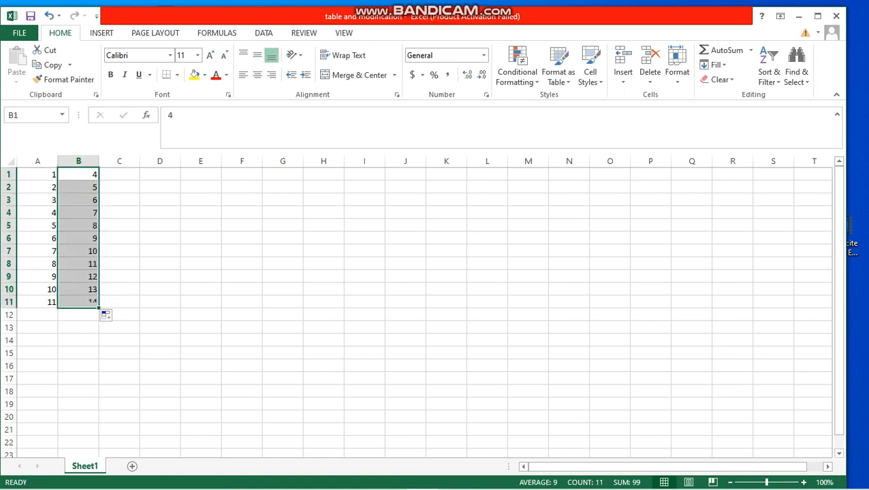
Insert a blank row above the first row of numbers
{"action": "left_click", "coordinate": [119, 174]}
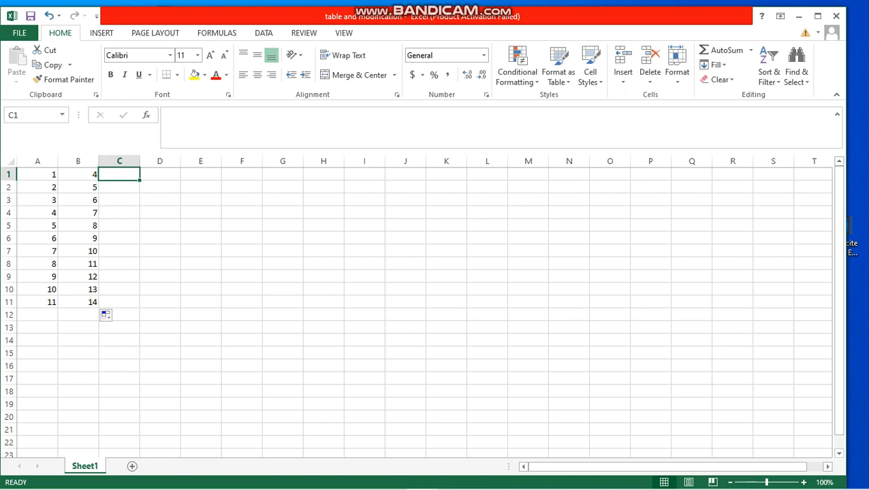
{"action": "left_click", "coordinate": [8, 174]}
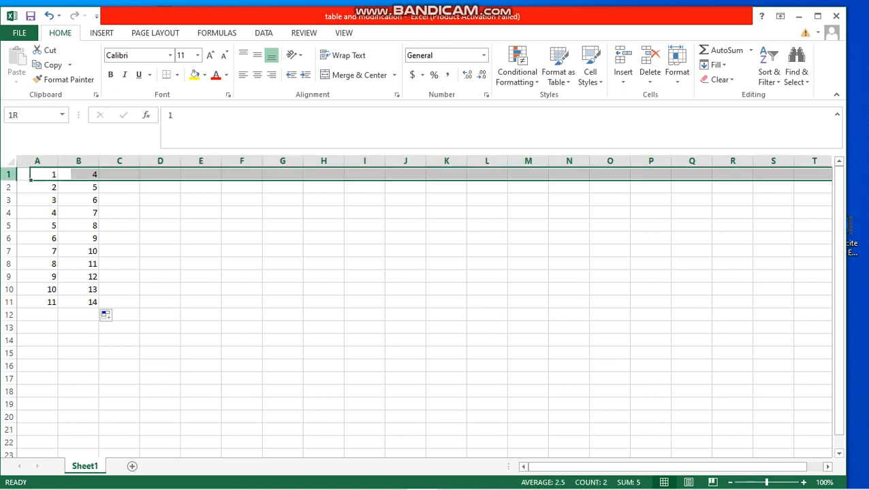
{"action": "right_click", "coordinate": [7, 174]}
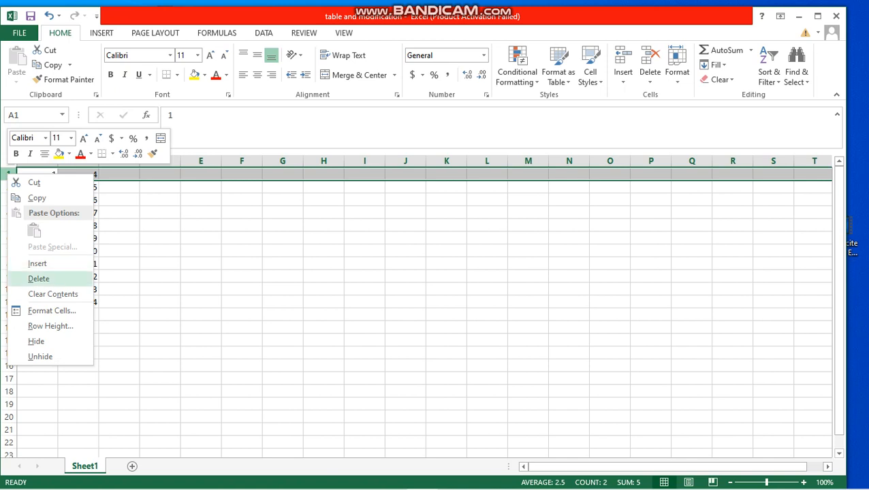
{"action": "left_click", "coordinate": [37, 263]}
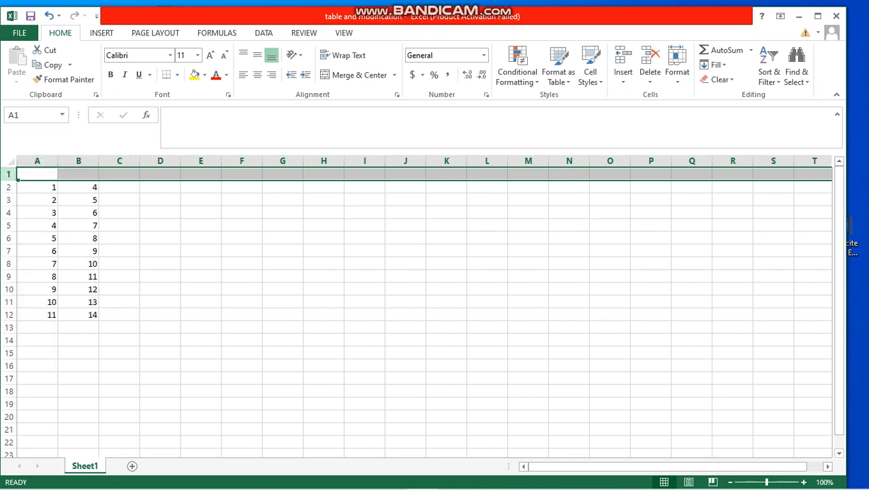
Enter the column headers c1, c2 and sum in A1:C1
{"action": "left_click", "coordinate": [37, 175]}
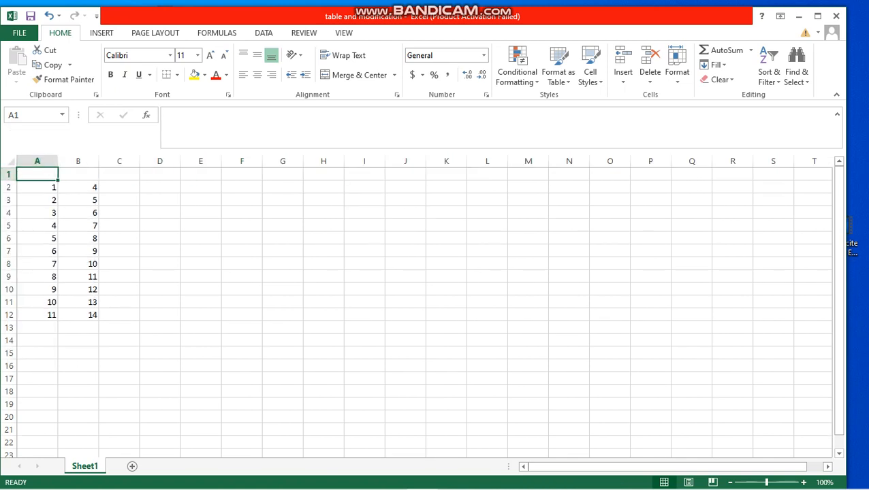
{"action": "type", "text": "c1"}
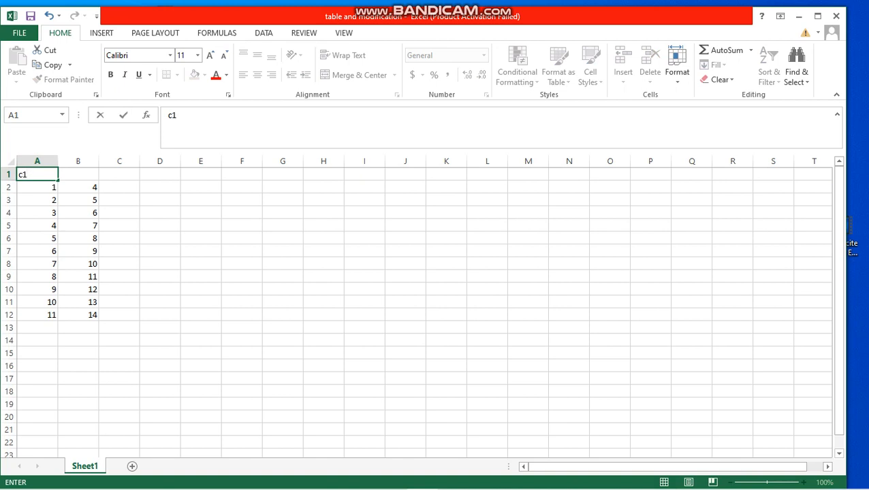
{"action": "key", "text": "Tab"}
{"action": "type", "text": "c2"}
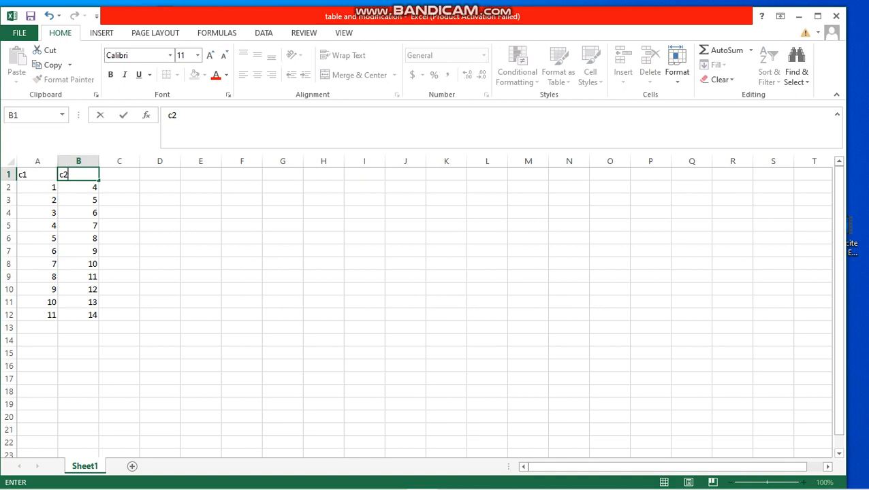
{"action": "key", "text": "Tab"}
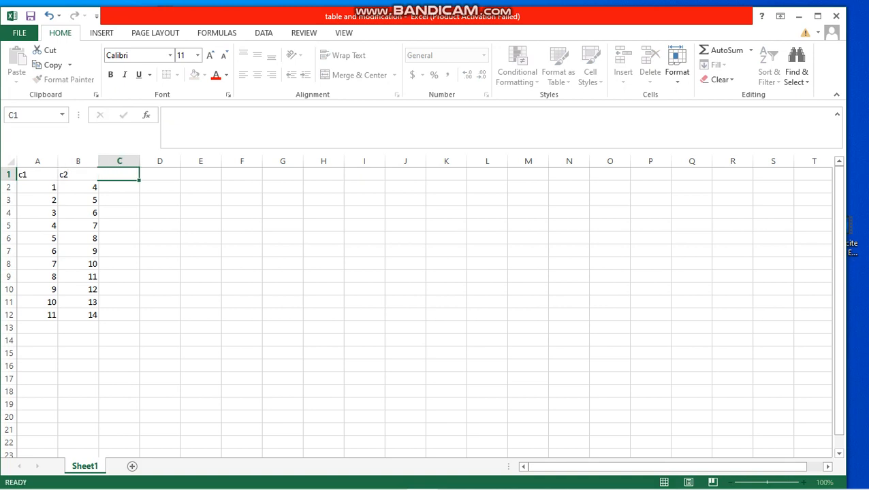
{"action": "type", "text": "sum"}
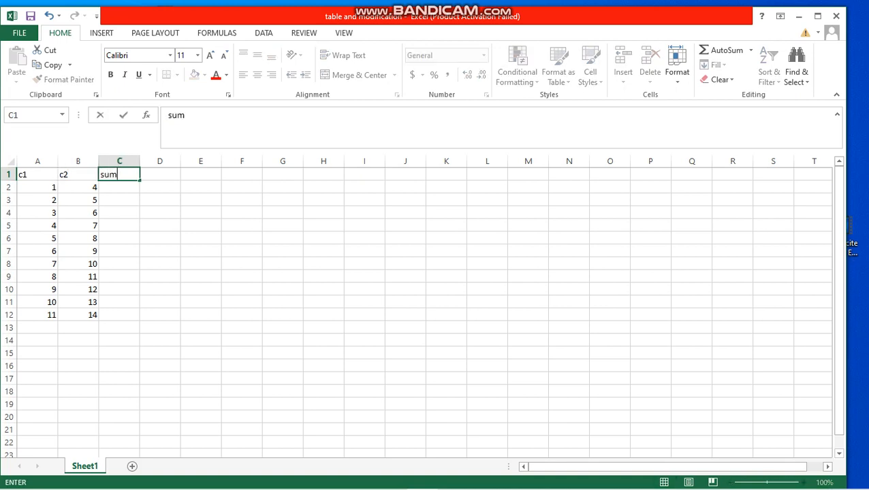
{"action": "key", "text": "Return"}
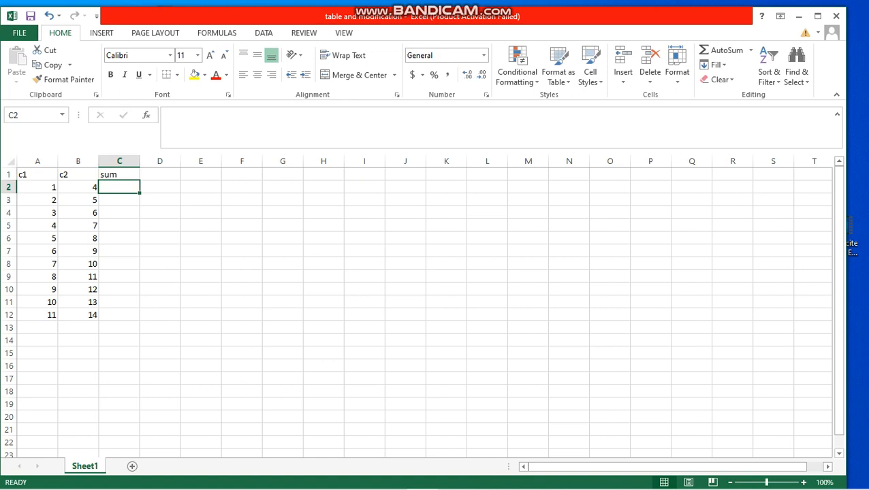
Enter the formula =SUM(A2:B2) in C2 to add the first row's two values
{"action": "type", "text": "="}
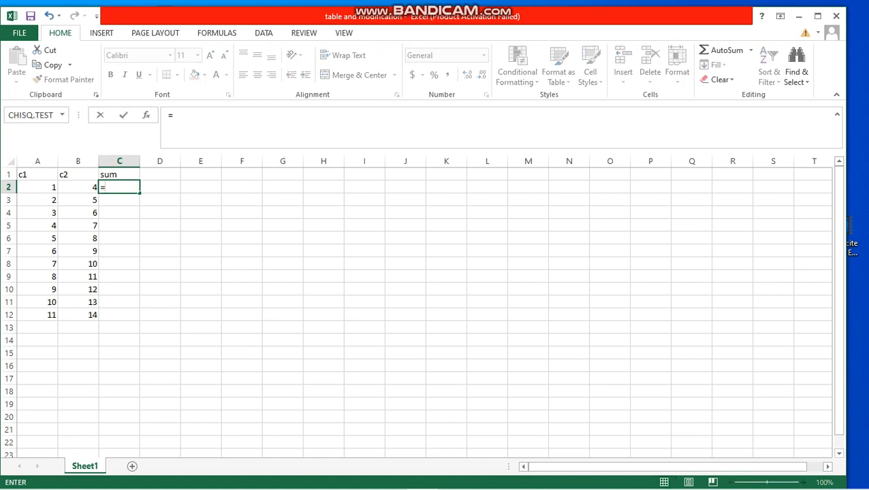
{"action": "type", "text": "s"}
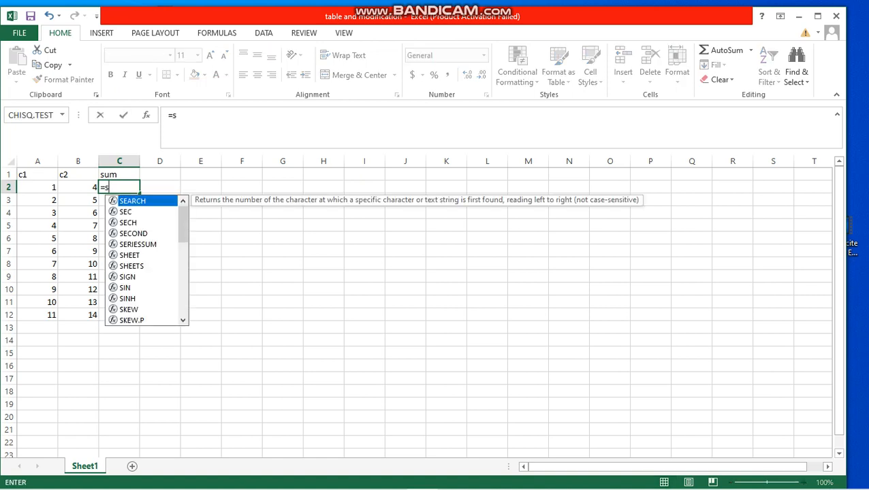
{"action": "type", "text": "um"}
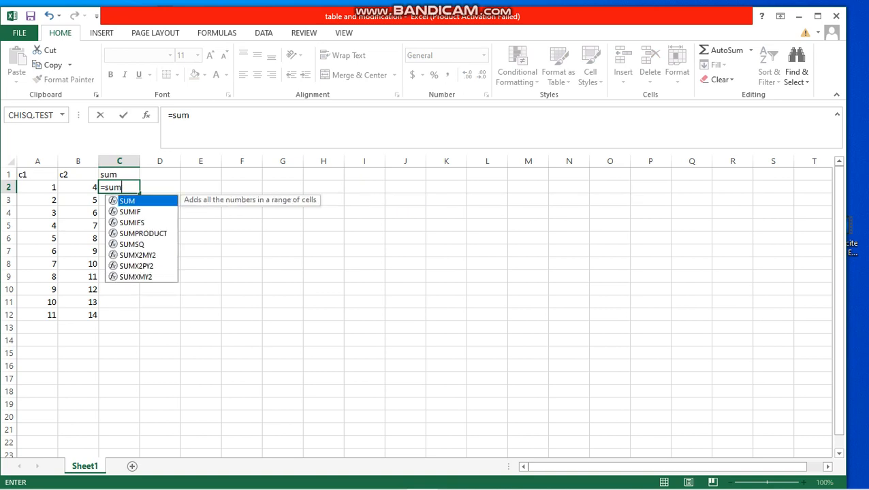
{"action": "key", "text": "Tab"}
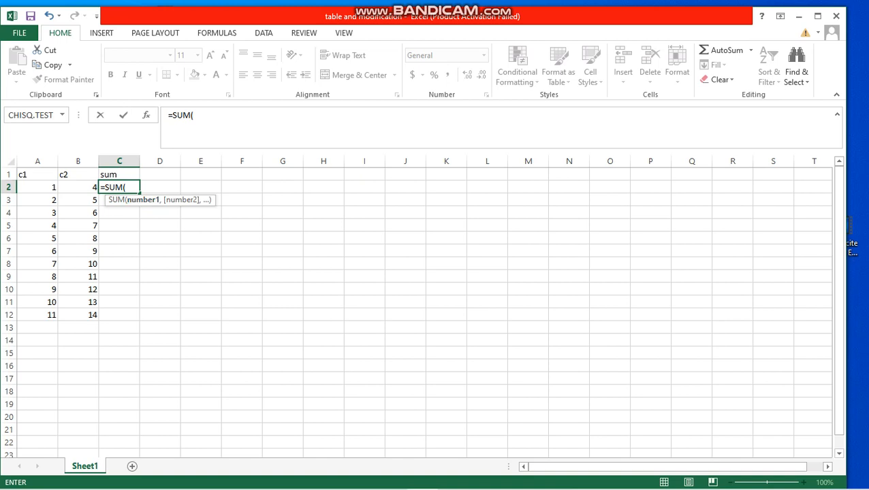
{"action": "key", "text": "Left"}
{"action": "key", "text": "Left"}
{"action": "key", "text": "Left"}
{"action": "key", "text": "shift+Right"}
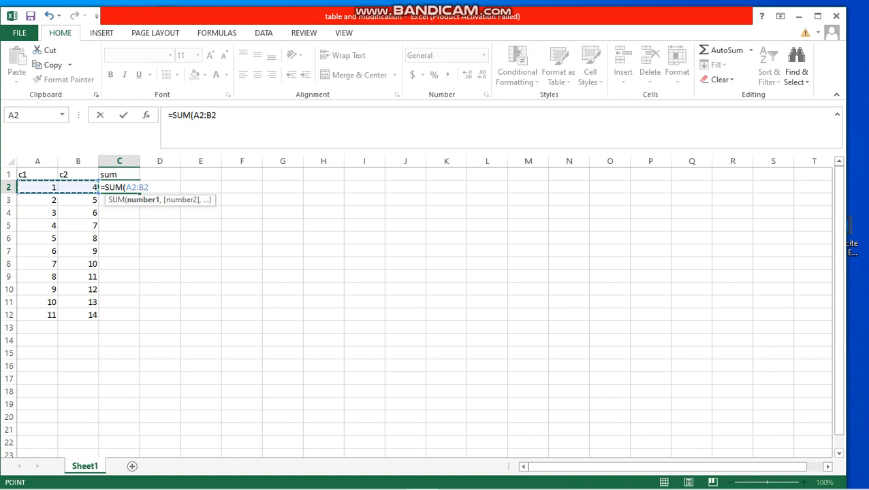
{"action": "key", "text": "Return"}
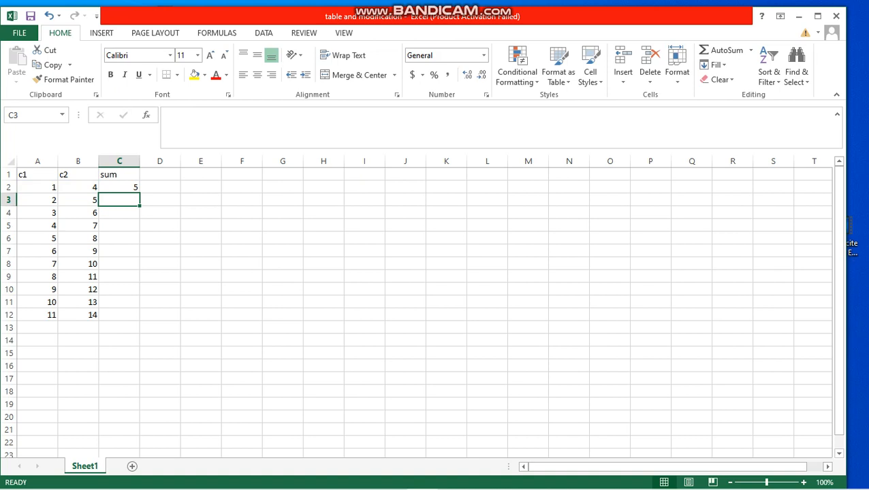
Fill the SUM formula from C2 down to C12
{"action": "left_click", "coordinate": [119, 187]}
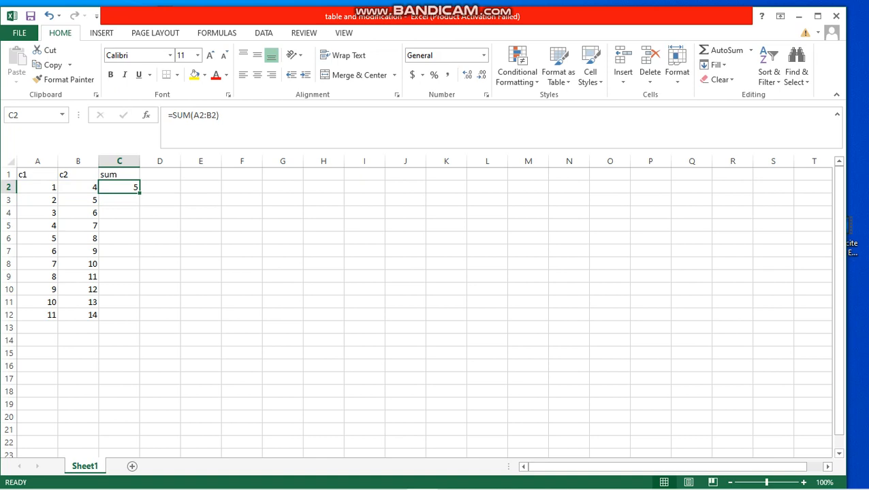
{"action": "left_click_drag", "start_coordinate": [139, 194], "coordinate": [140, 317]}
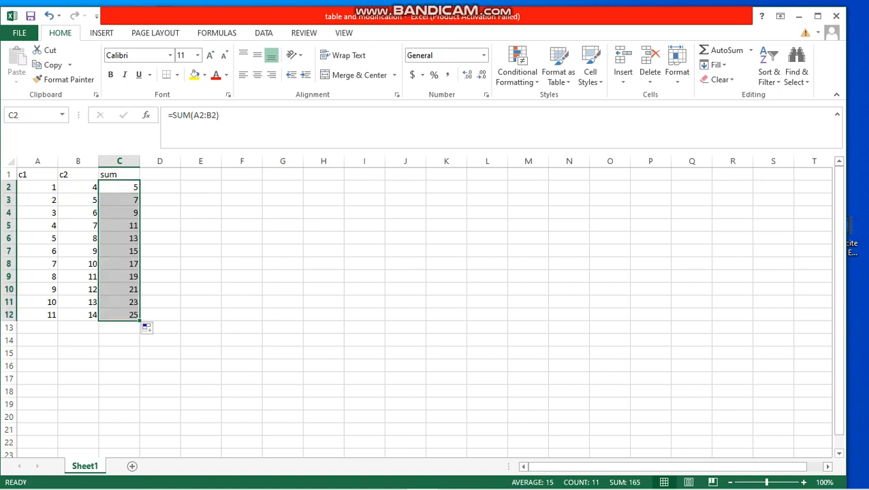
{"action": "left_click", "coordinate": [200, 316]}
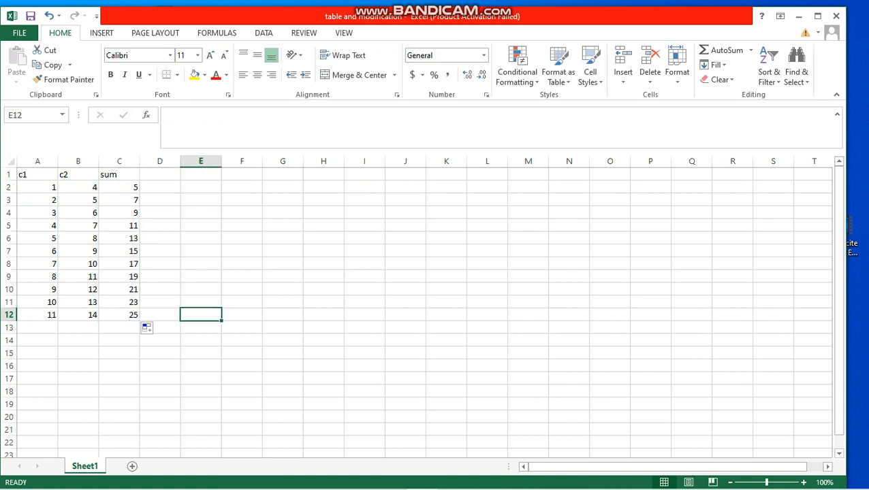
Add the column header diff in D1
{"action": "left_click", "coordinate": [160, 176]}
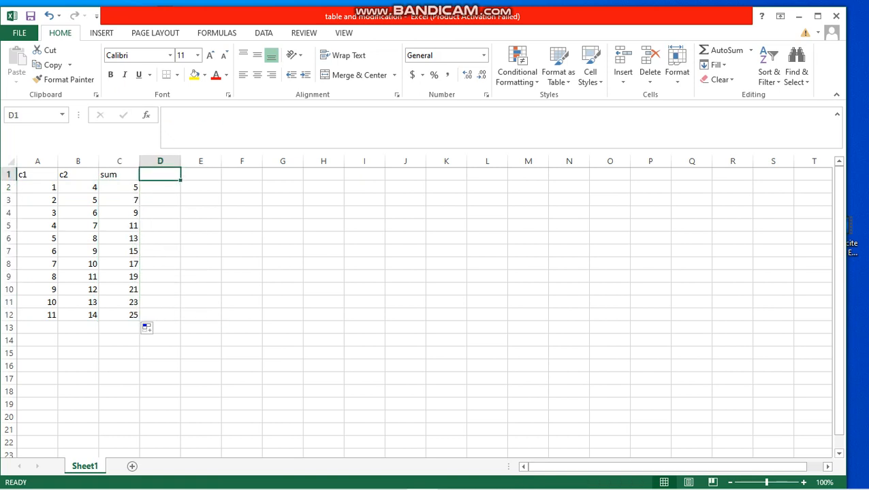
{"action": "type", "text": "diff"}
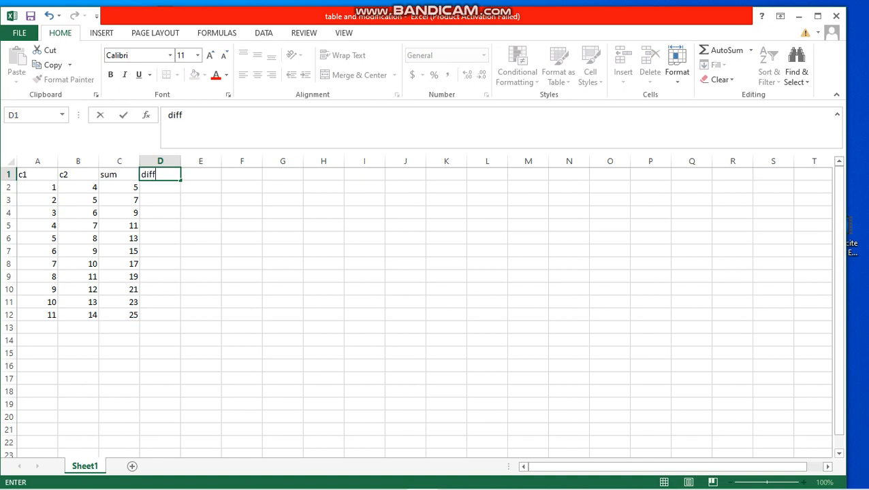
{"action": "key", "text": "Return"}
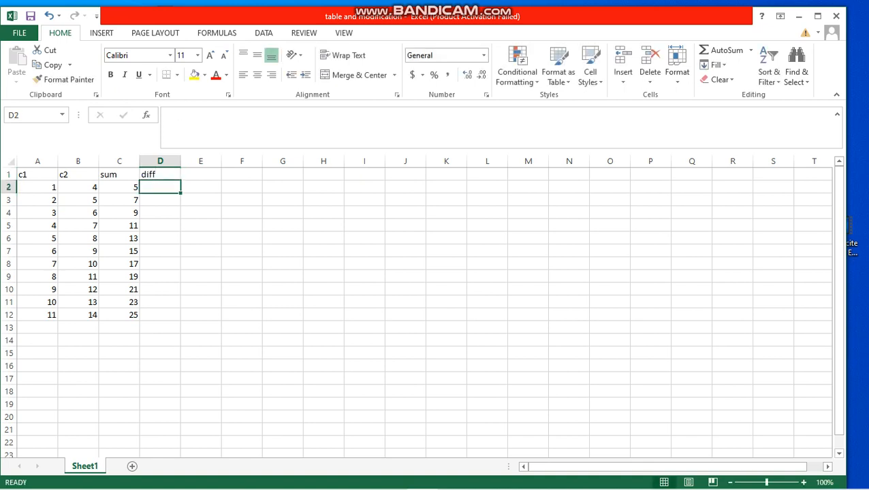
{"action": "type", "text": "="}
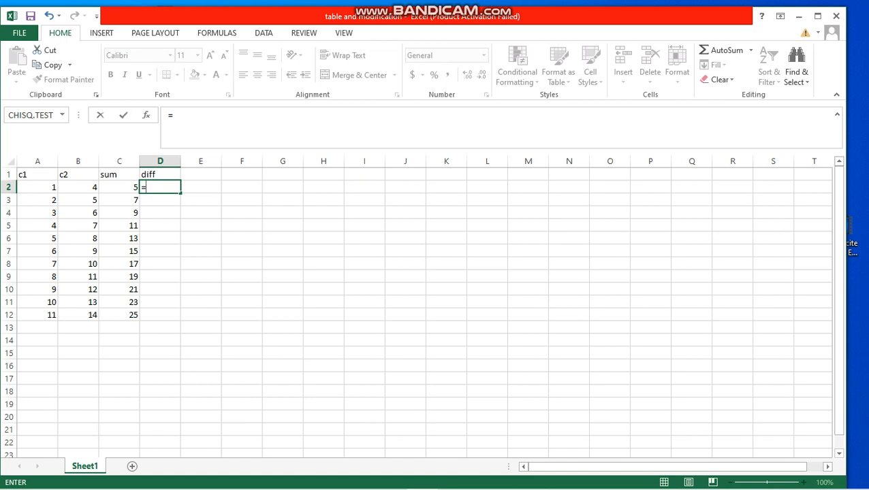
{"action": "type", "text": "d"}
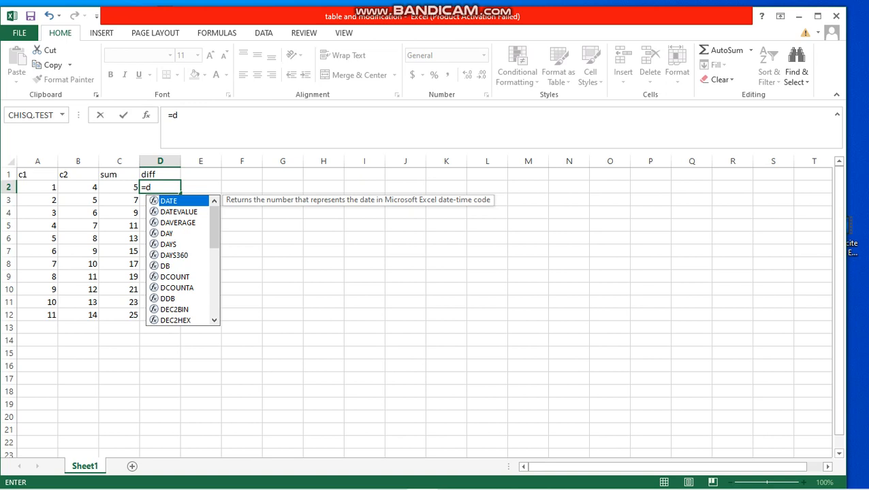
{"action": "type", "text": "iff"}
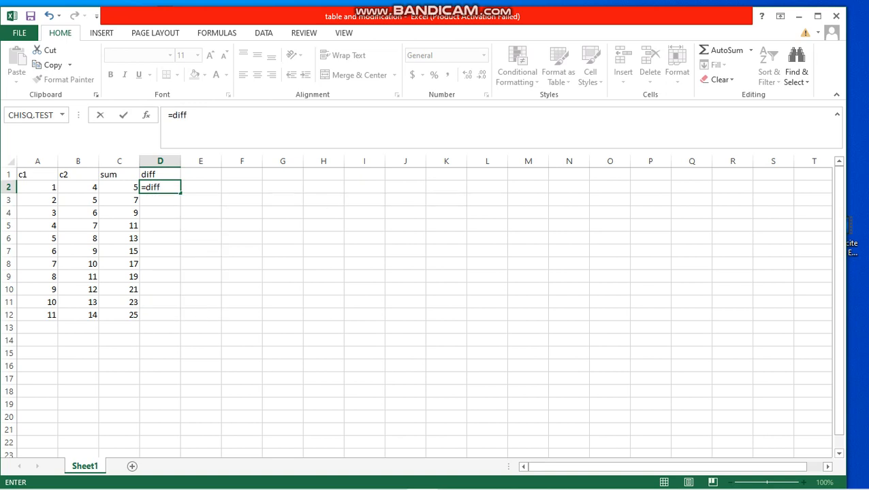
{"action": "type", "text": "ere"}
{"action": "key", "text": "BackSpace"}
{"action": "key", "text": "BackSpace"}
{"action": "key", "text": "BackSpace"}
{"action": "key", "text": "BackSpace"}
{"action": "key", "text": "BackSpace"}
{"action": "key", "text": "BackSpace"}
{"action": "key", "text": "BackSpace"}
Enter the formula =B2-A2 in D2 to subtract the first row's c1 value from c2
{"action": "left_click", "coordinate": [78, 187]}
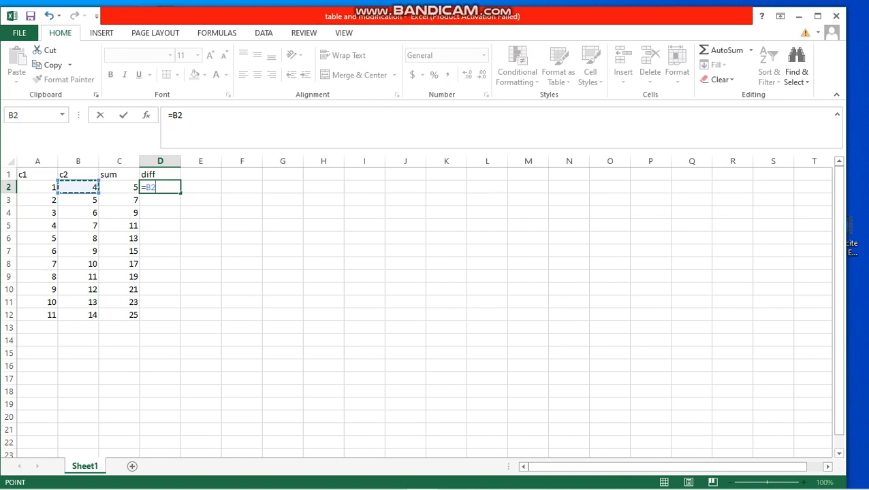
{"action": "type", "text": "-"}
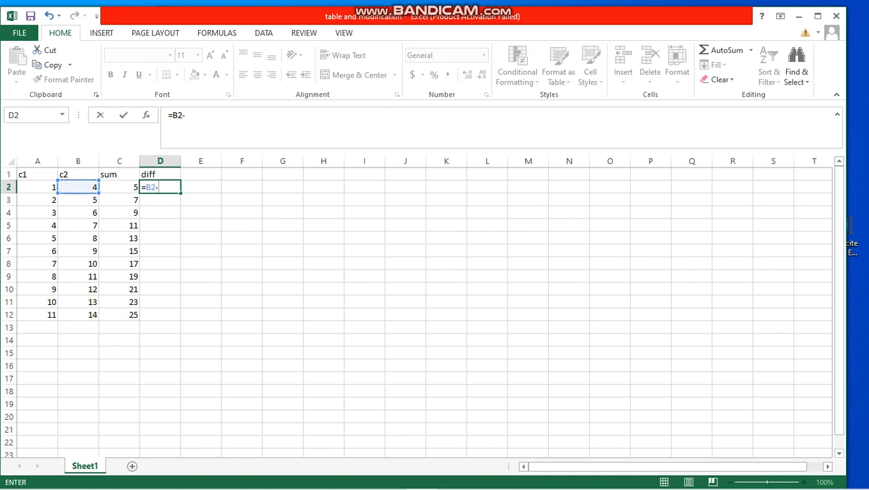
{"action": "left_click", "coordinate": [38, 188]}
{"action": "key", "text": "Return"}
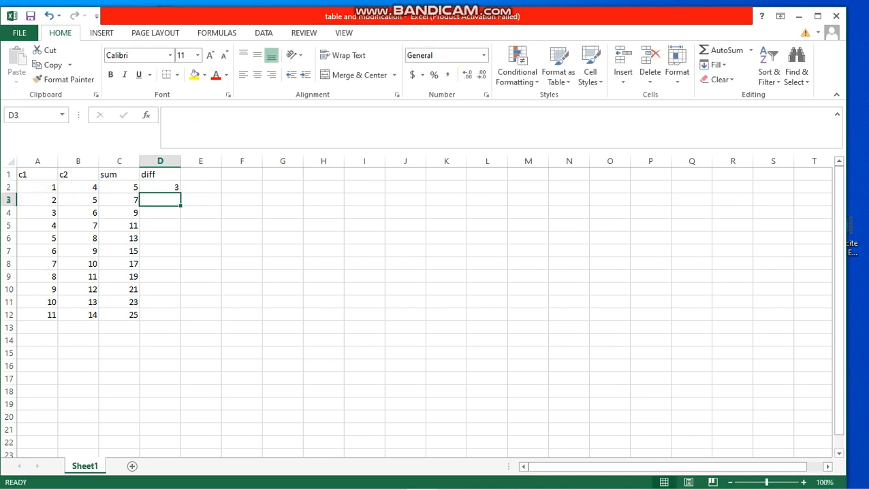
Fill the difference formula from D2 down to D12
{"action": "left_click", "coordinate": [160, 187]}
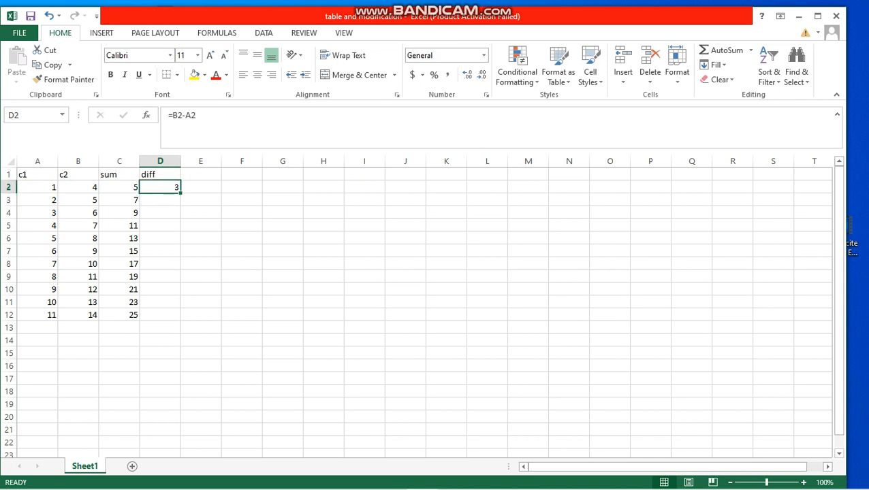
{"action": "left_click_drag", "start_coordinate": [180, 193], "coordinate": [170, 317]}
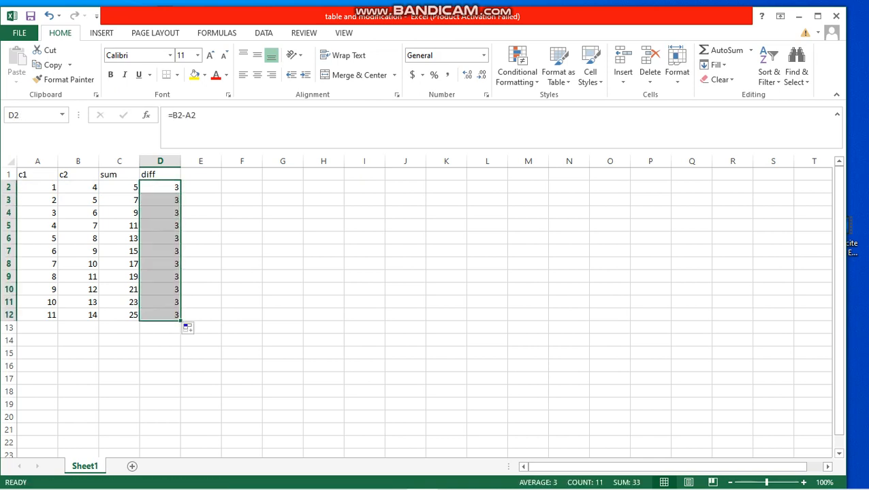
{"action": "left_click", "coordinate": [242, 289]}
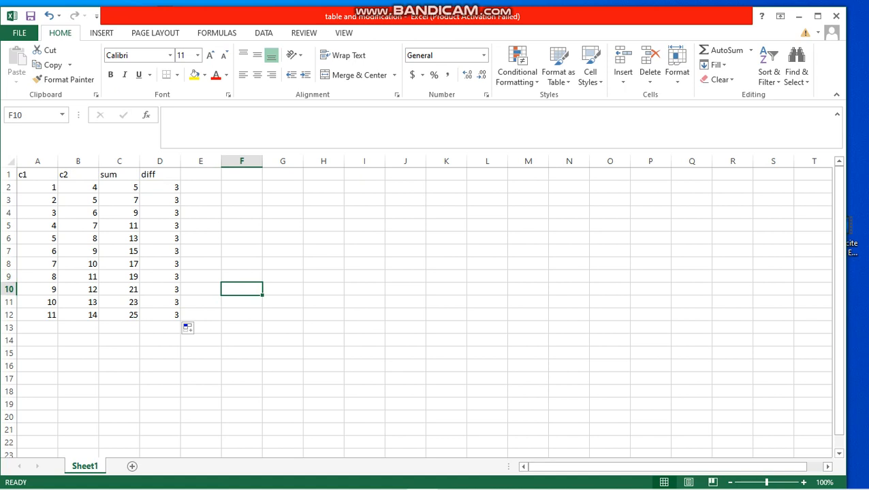
Enter the formula =SUM(A2:A12) in A13 to total the c1 column
{"action": "left_click", "coordinate": [38, 328]}
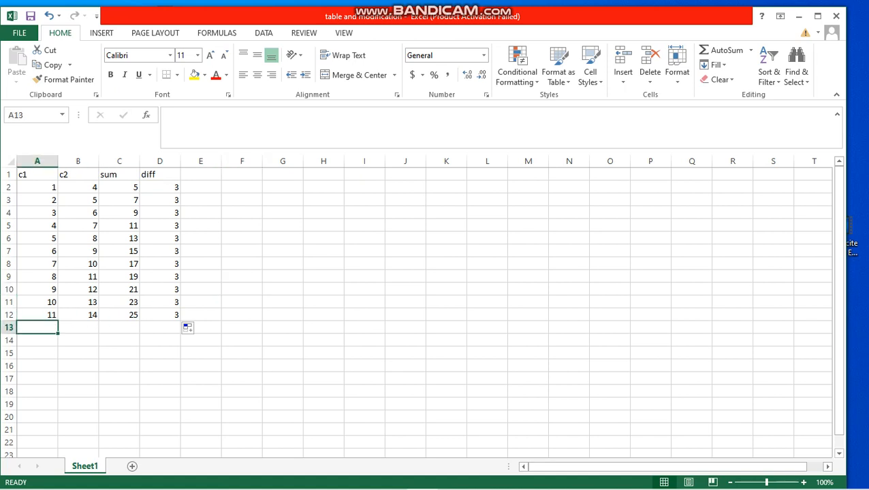
{"action": "type", "text": "="}
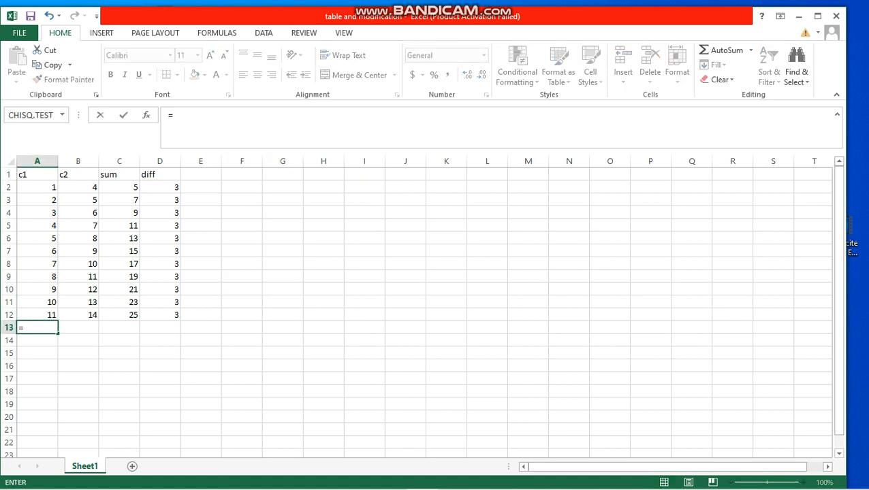
{"action": "type", "text": "s"}
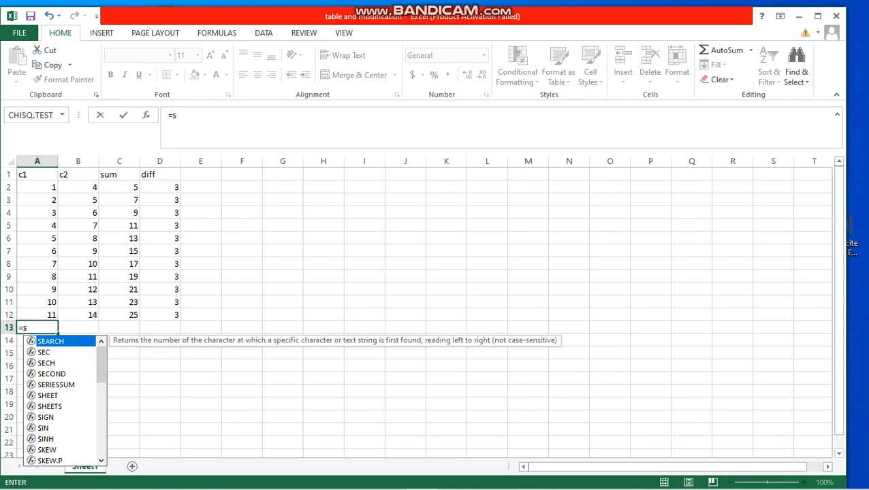
{"action": "type", "text": "um"}
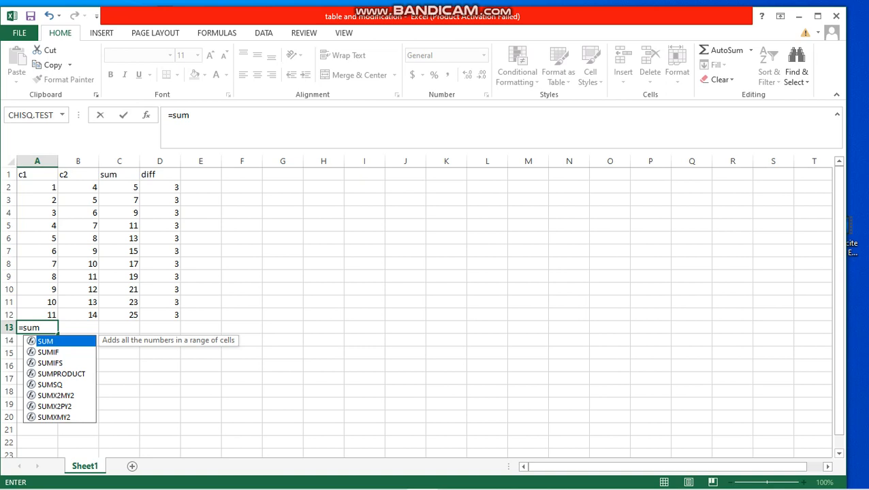
{"action": "key", "text": "Tab"}
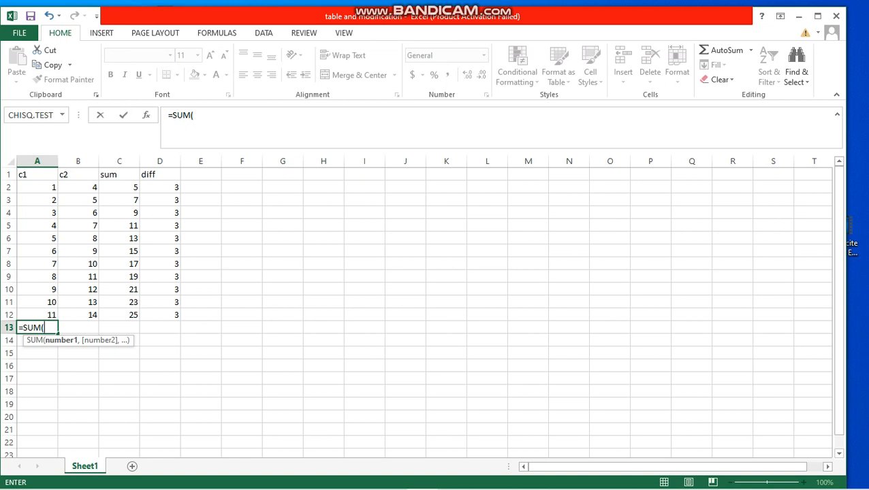
{"action": "left_click_drag", "start_coordinate": [38, 187], "coordinate": [41, 315]}
{"action": "key", "text": "Return"}
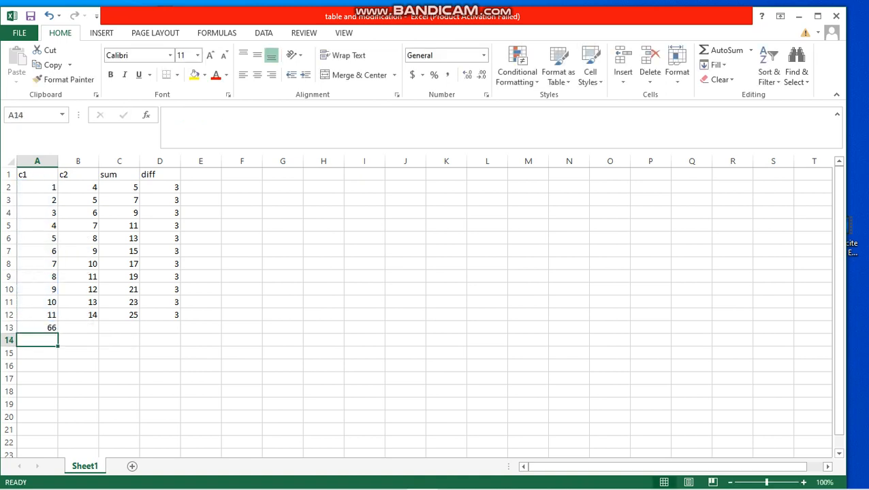
Fill the total formula from A13 across to D13 and minimize the workbook window
{"action": "left_click", "coordinate": [37, 328]}
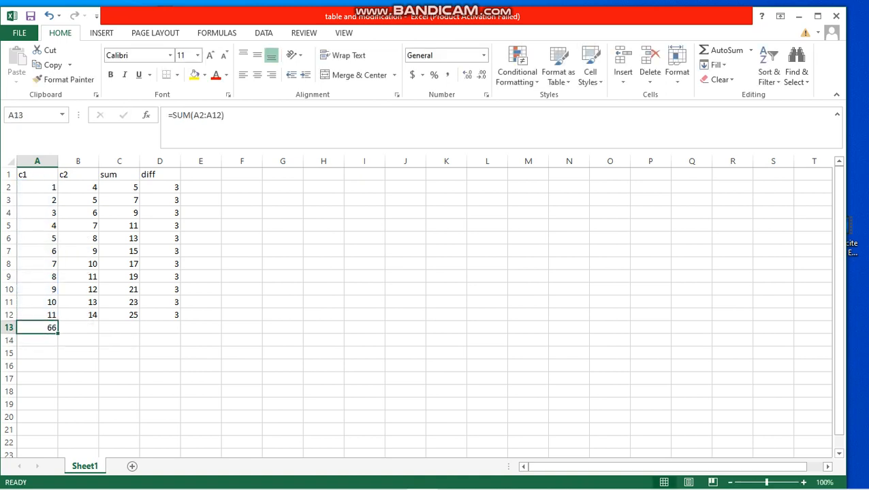
{"action": "left_click_drag", "start_coordinate": [58, 332], "coordinate": [180, 330]}
{"action": "left_click", "coordinate": [283, 314]}
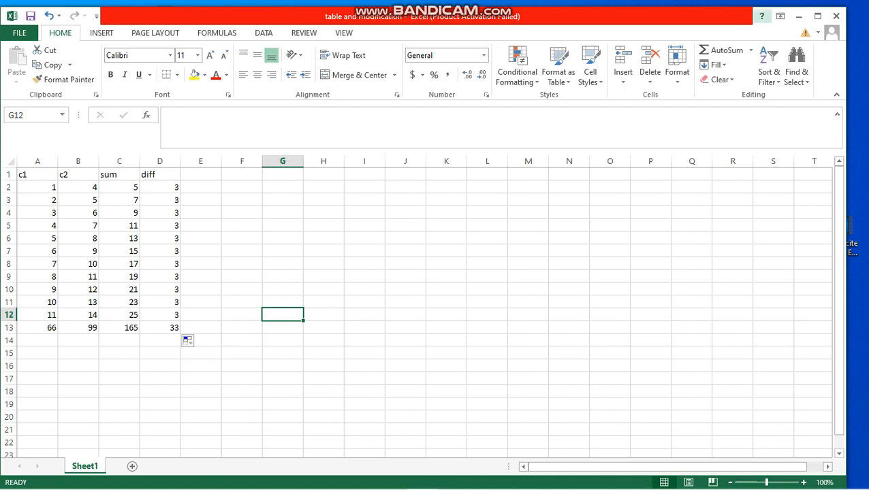
{"action": "left_click", "coordinate": [799, 15]}
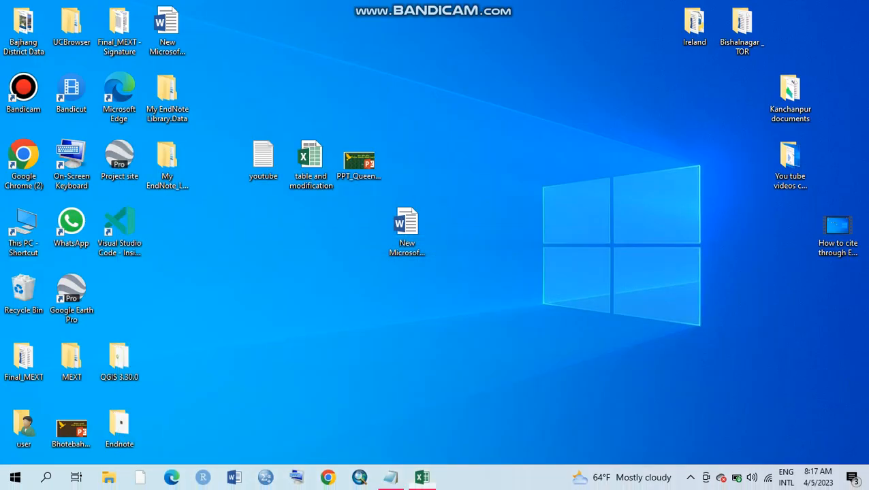